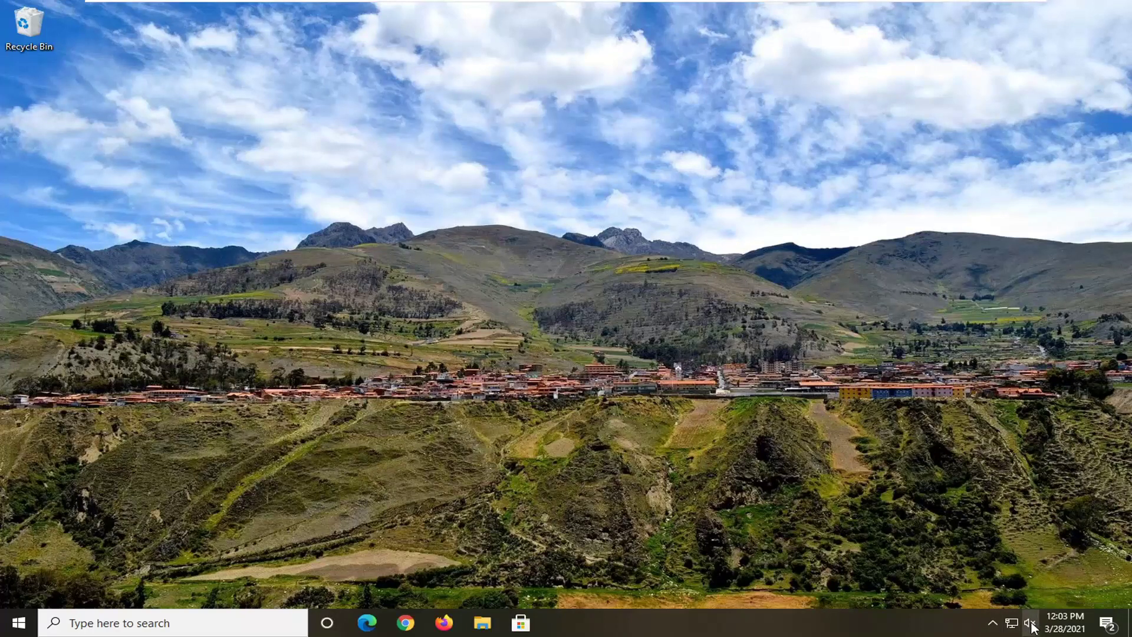
Check the speakers' volume level from the tray icon; they are muted at 0.
left_click(1031, 624)
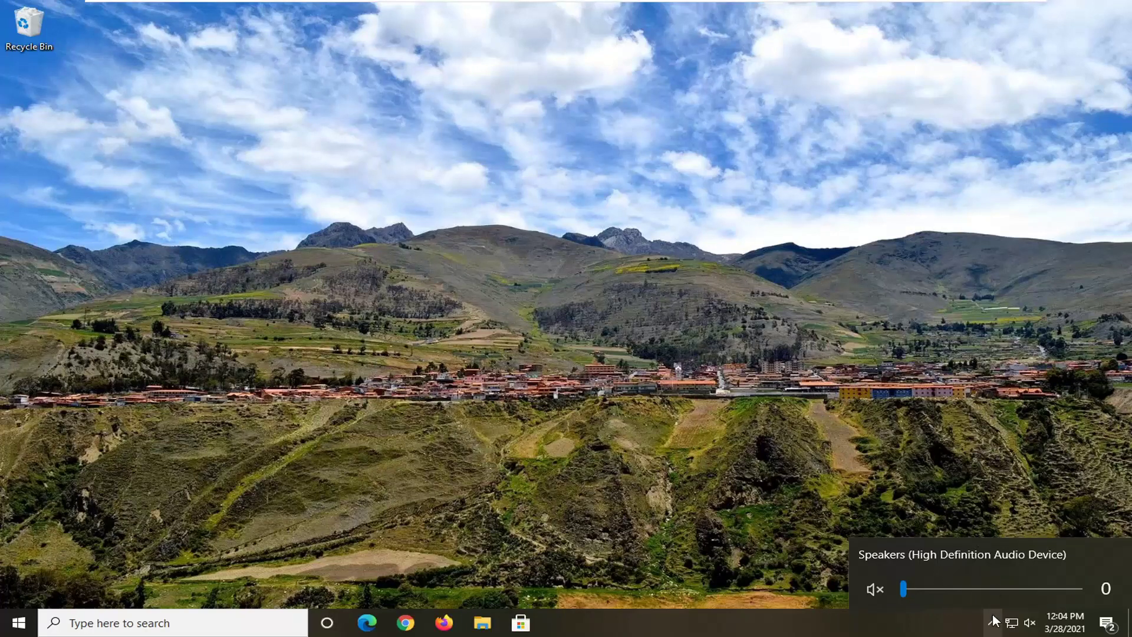
Open the classic Sound window from the speaker icon, centre it, and view the Playback devices.
right_click(1031, 624)
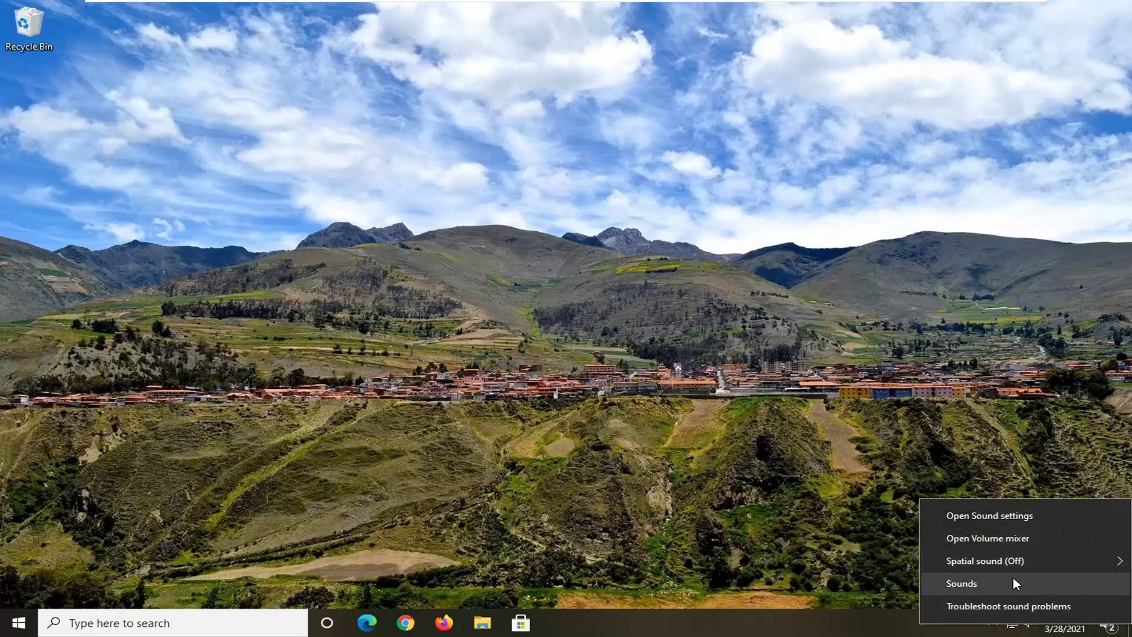
left_click(968, 583)
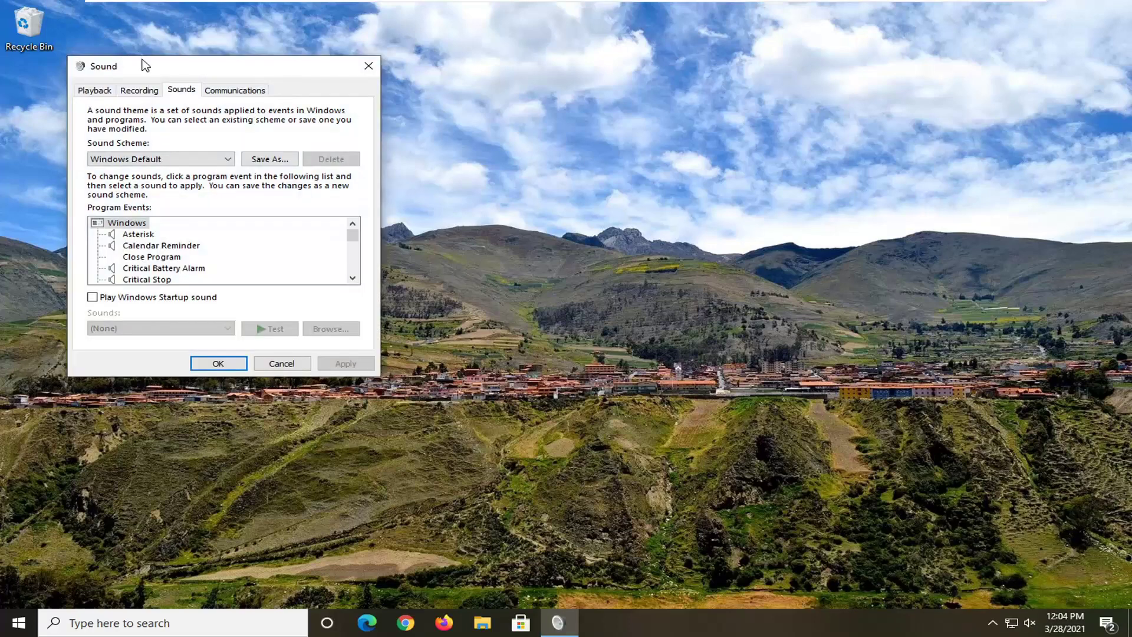
left_click_drag(144, 62, 447, 94)
left_click(399, 124)
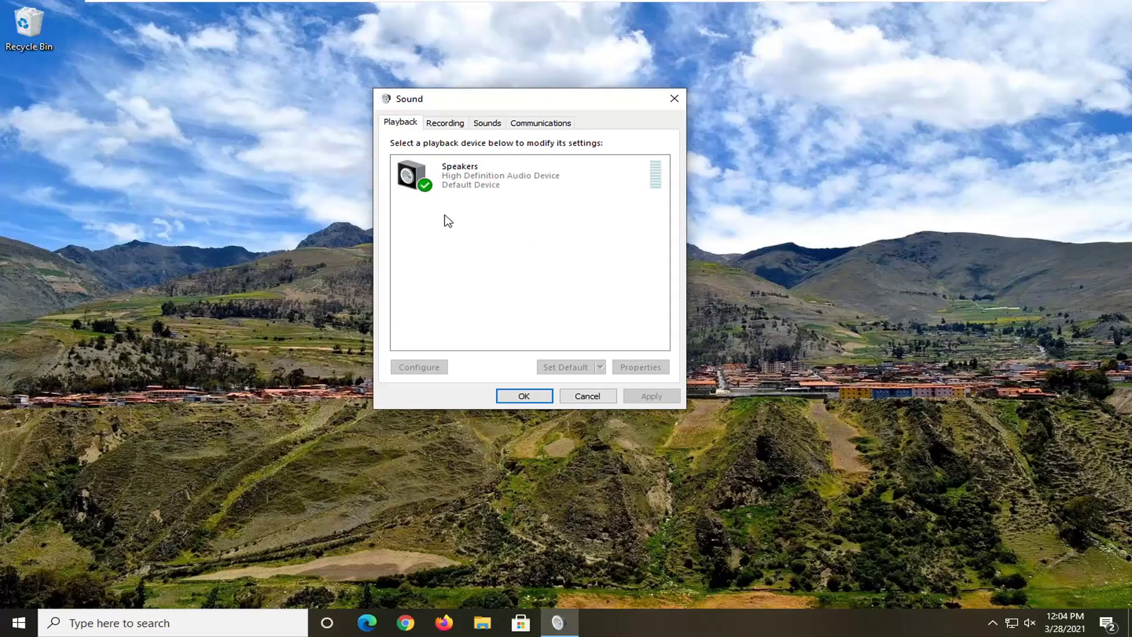
Close the Sound window and launch the Services app by searching 'services'.
left_click(674, 100)
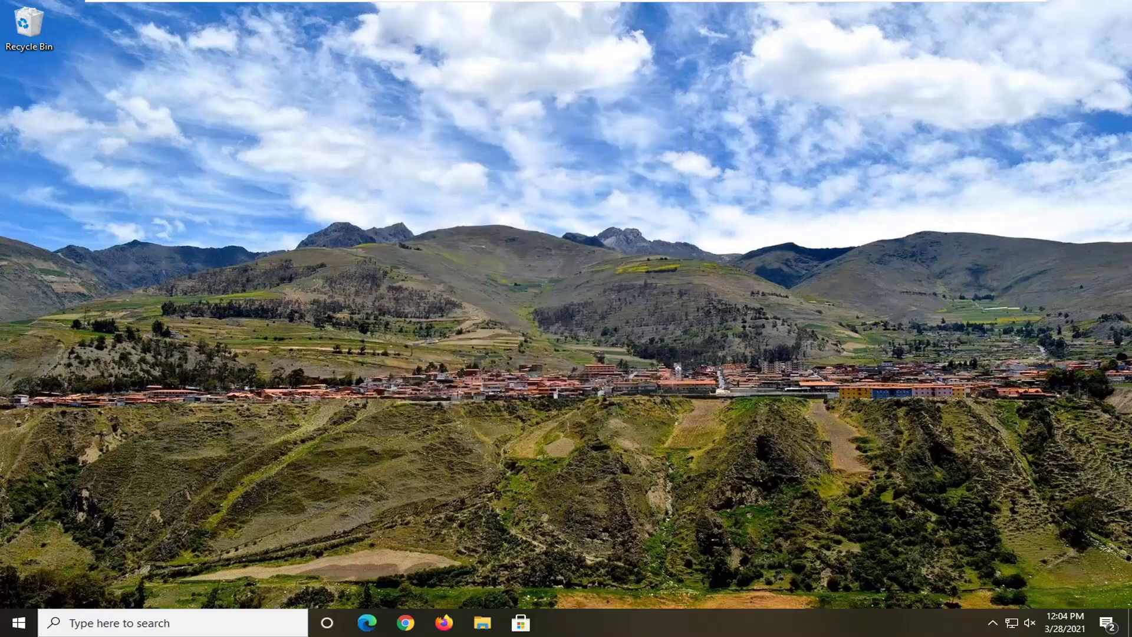
left_click(19, 622)
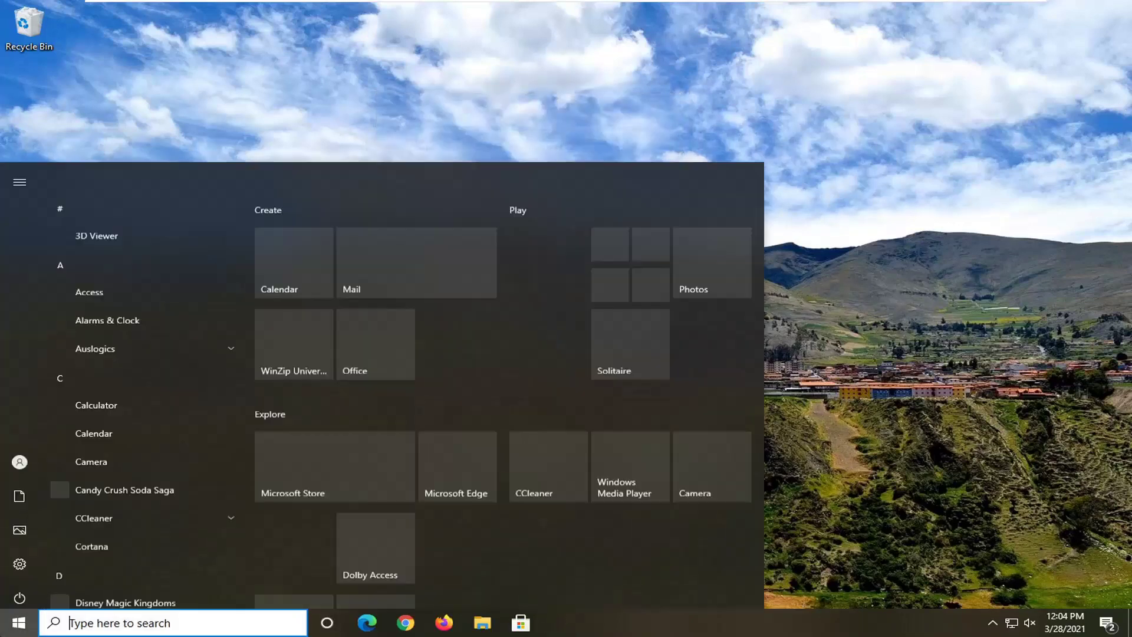
type("services")
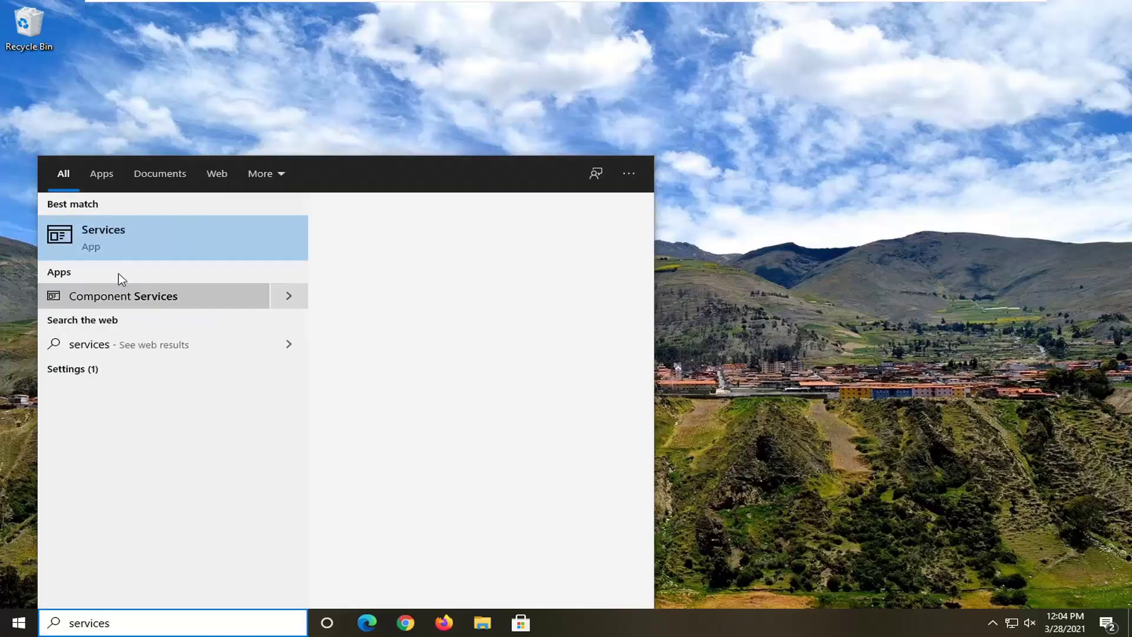
left_click(116, 241)
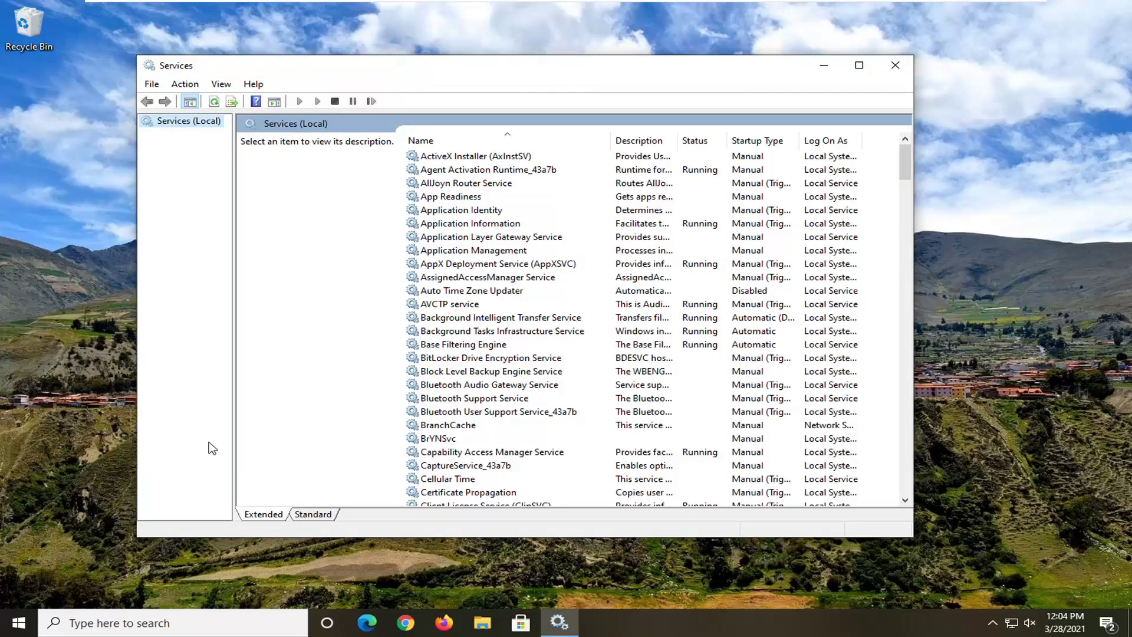
Set Bluetooth Support Service's startup type to Automatic, start it, and apply the change.
left_click(475, 400)
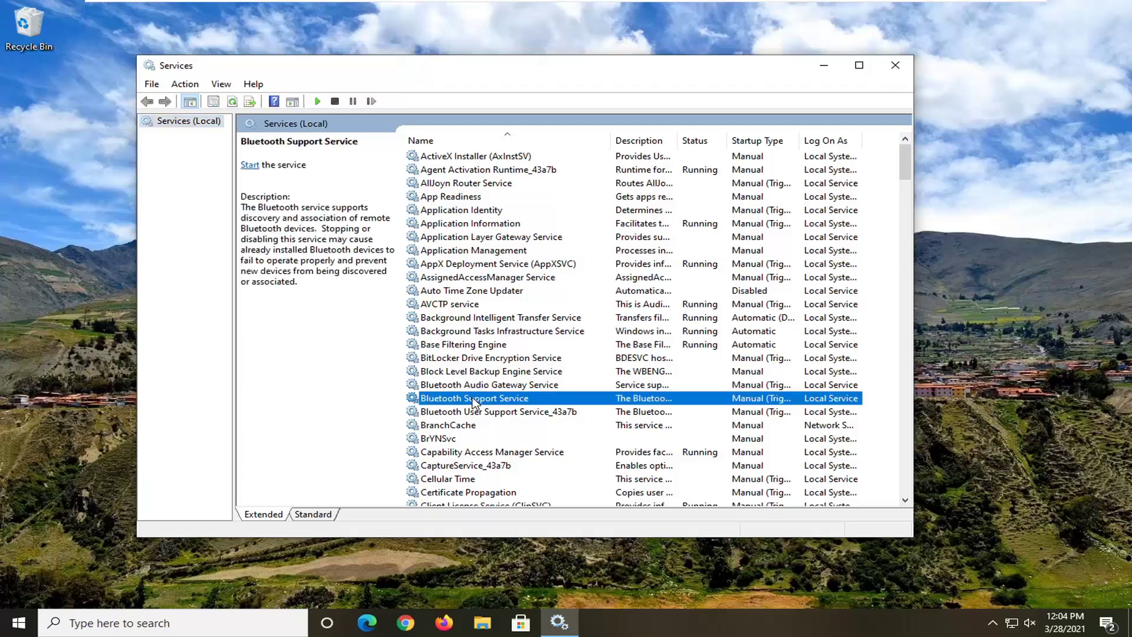
double_click(539, 400)
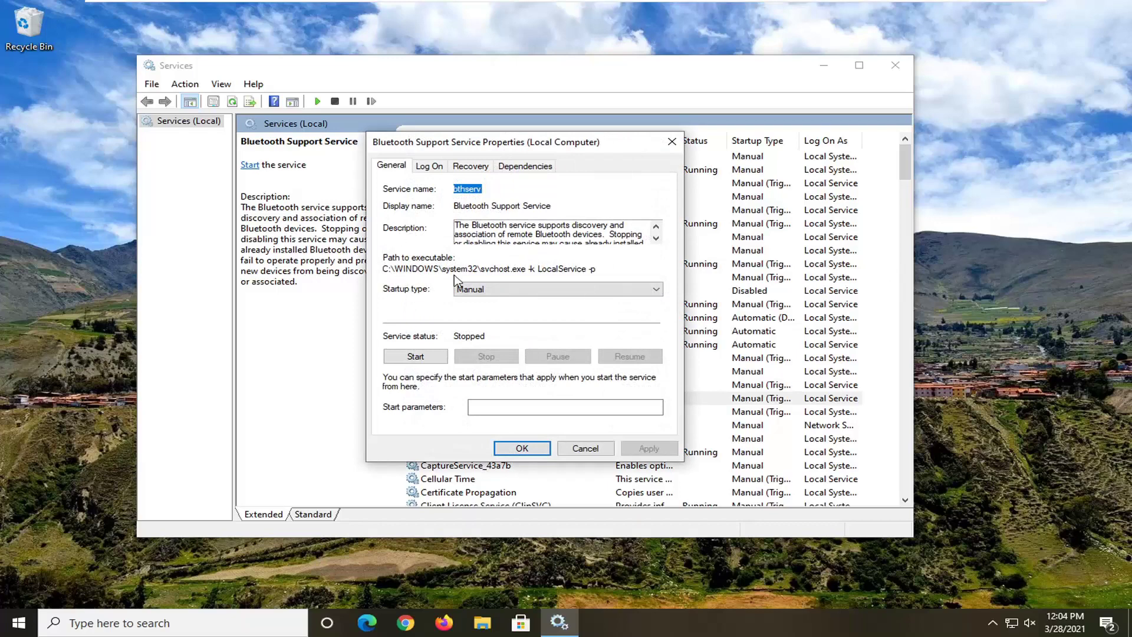
left_click(490, 289)
left_click(638, 293)
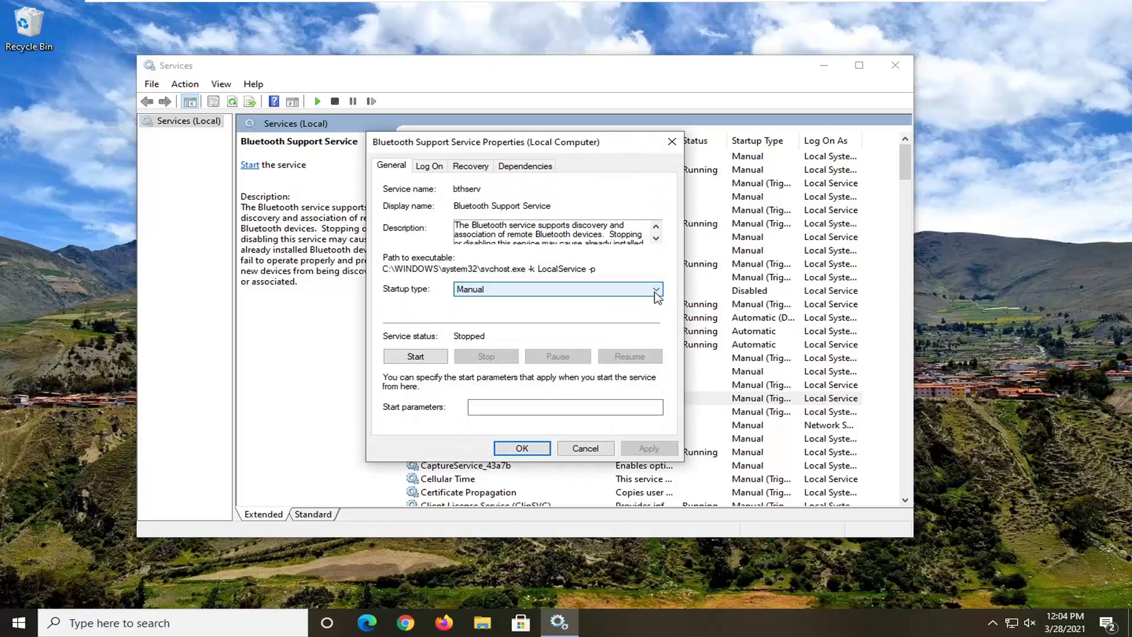
left_click(656, 292)
left_click(517, 312)
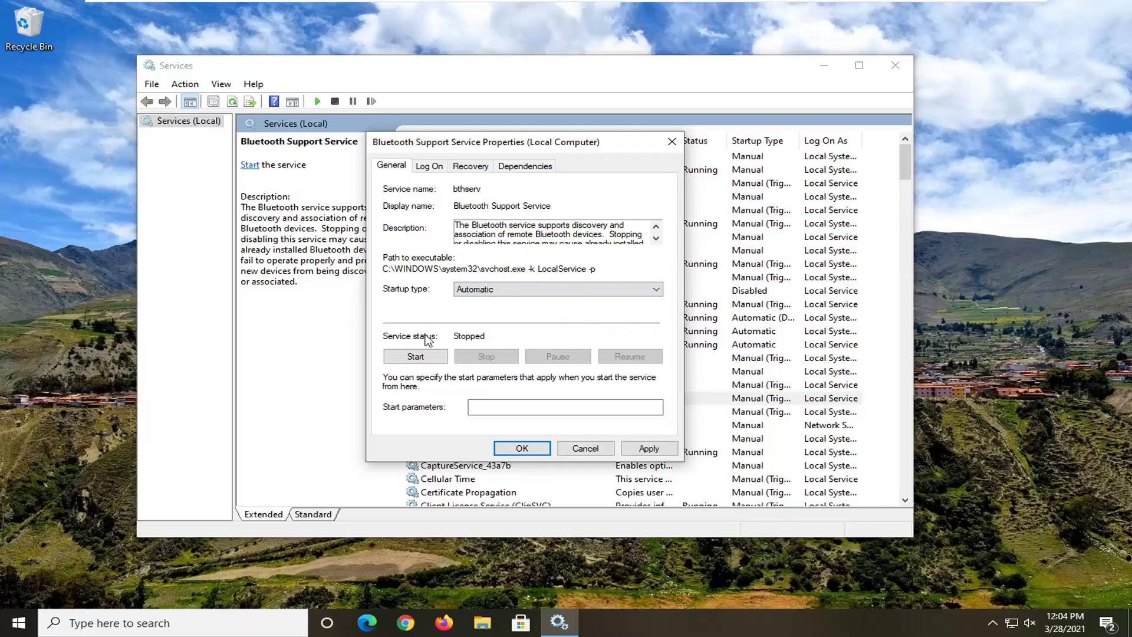
left_click(415, 357)
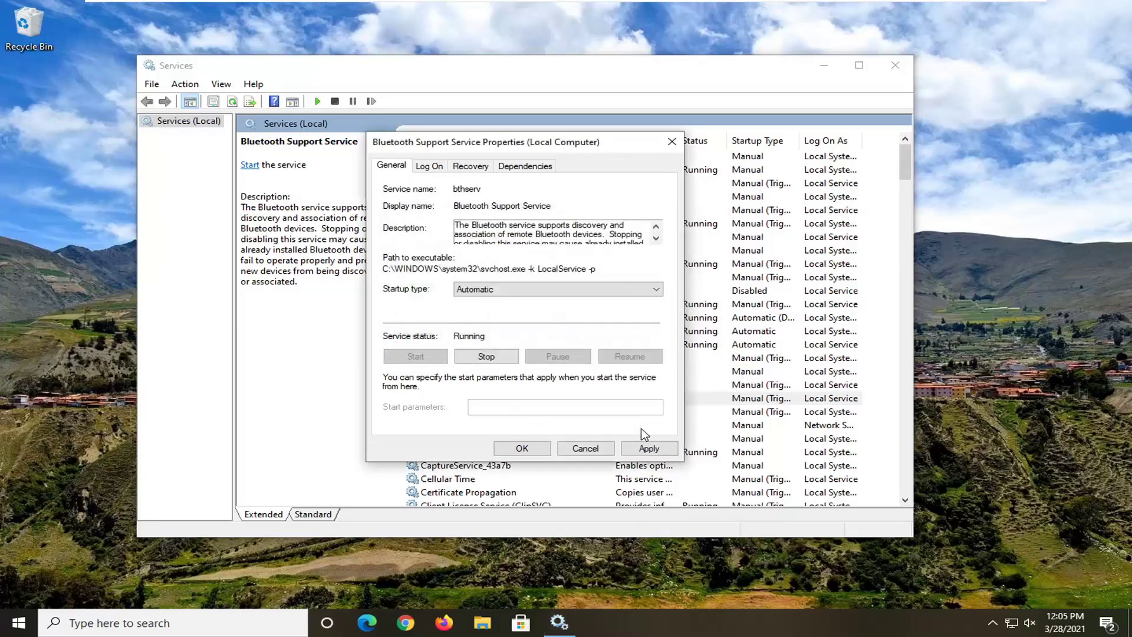
left_click(648, 447)
left_click(525, 451)
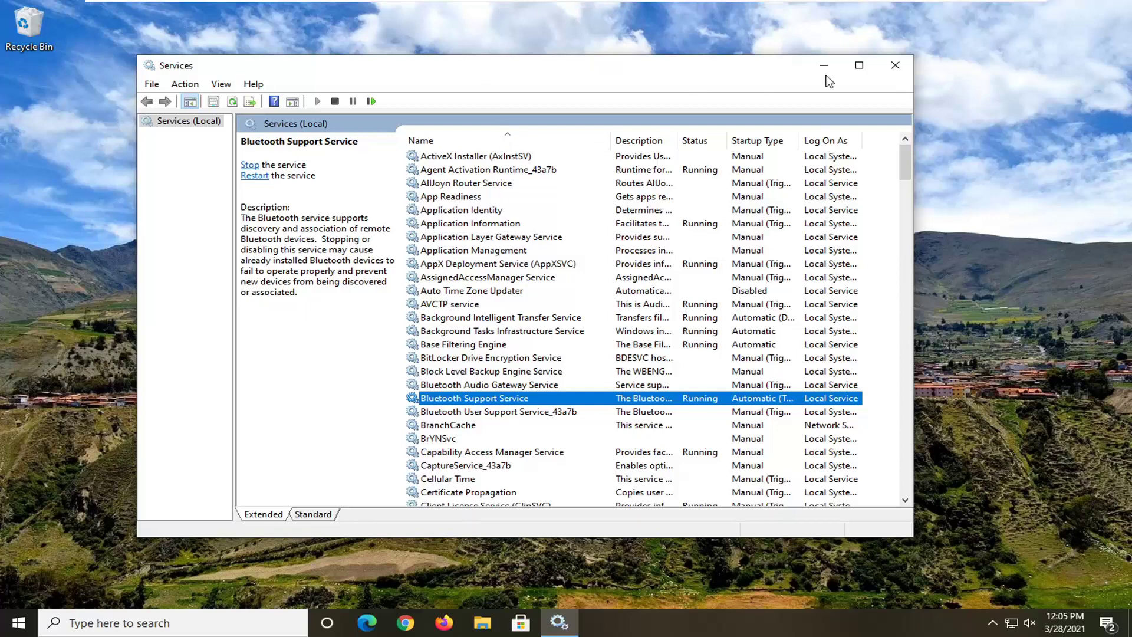
Close Services, then search 'settings' and pick the Settings app from the results.
left_click(859, 65)
left_click(1124, 7)
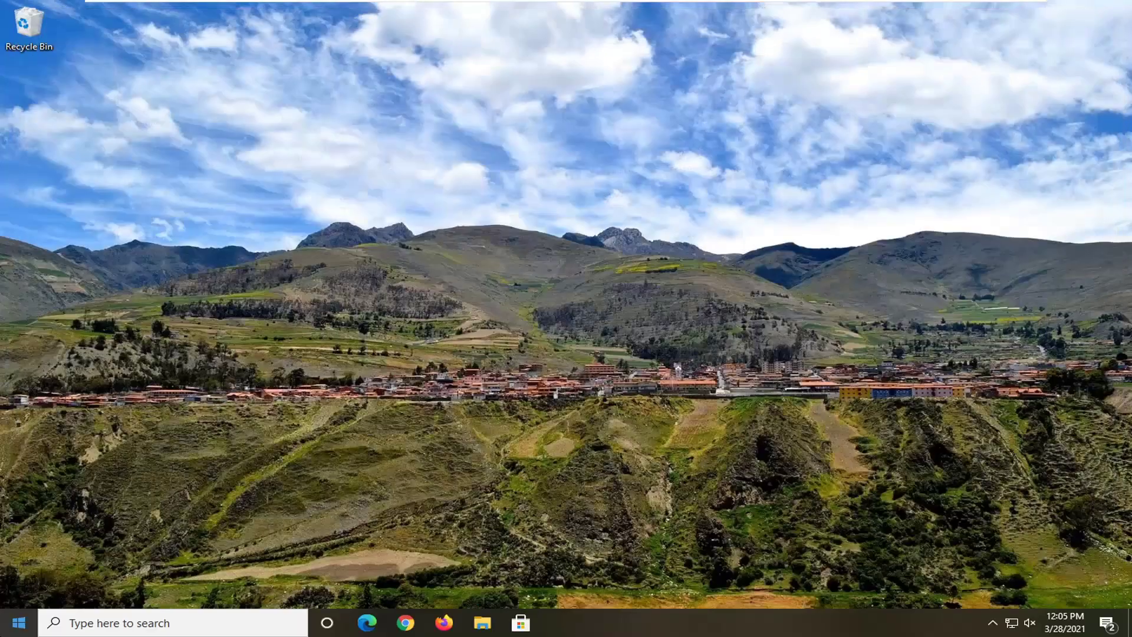
left_click(5, 631)
type("d")
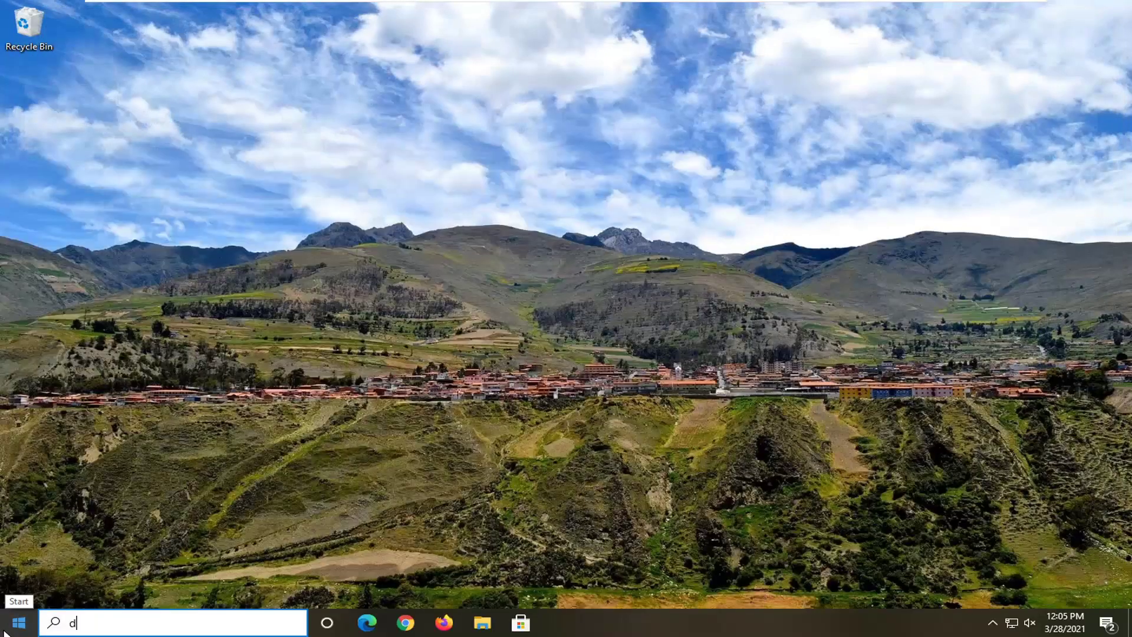
type("evices")
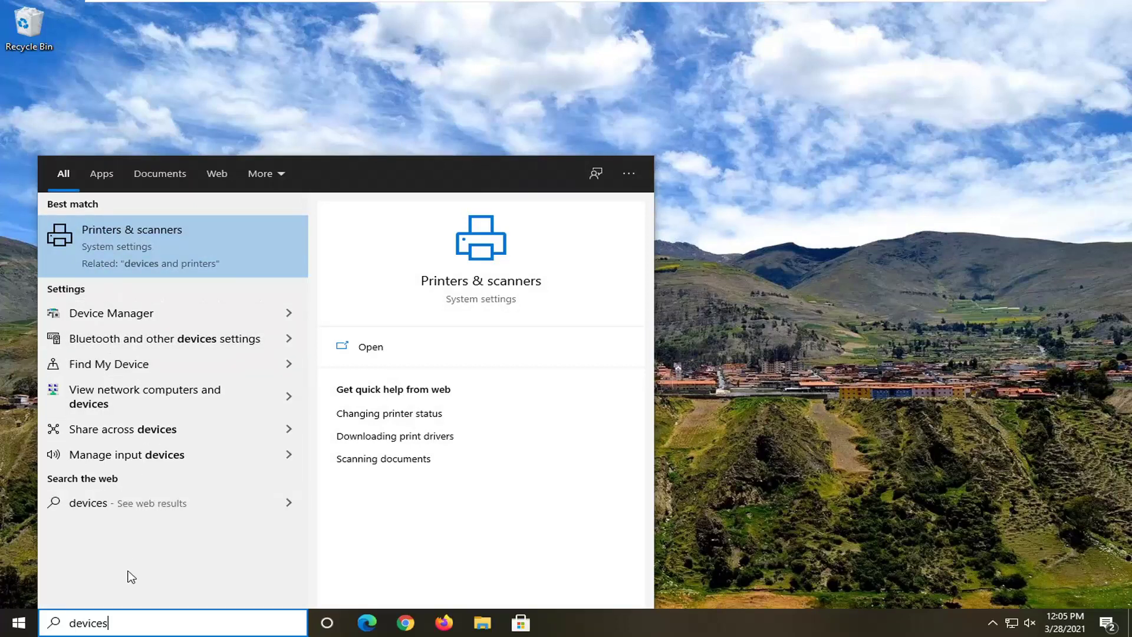
key("BackSpace")
key("BackSpace")
key("BackSpace")
key("BackSpace")
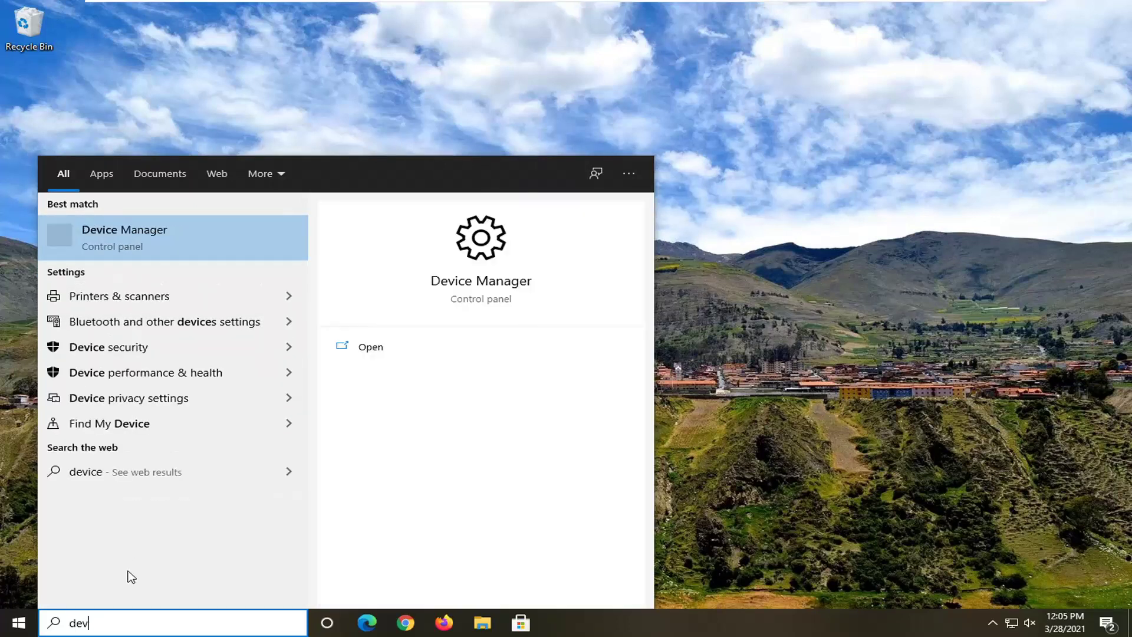
key("BackSpace")
key("BackSpace")
key("BackSpace")
type("setti")
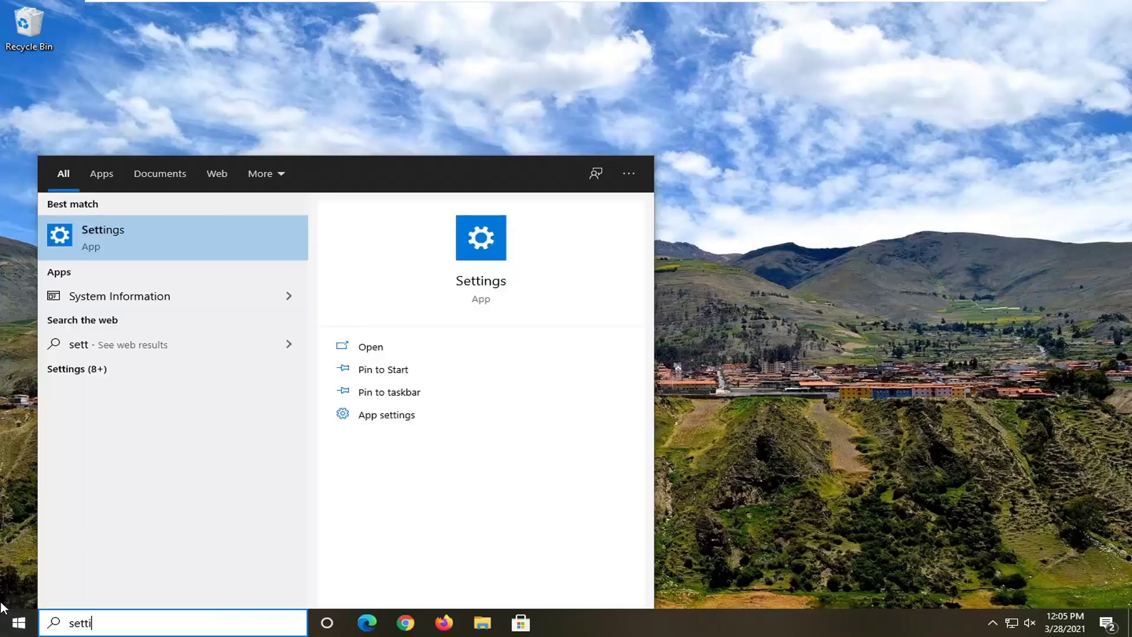
type("ngs")
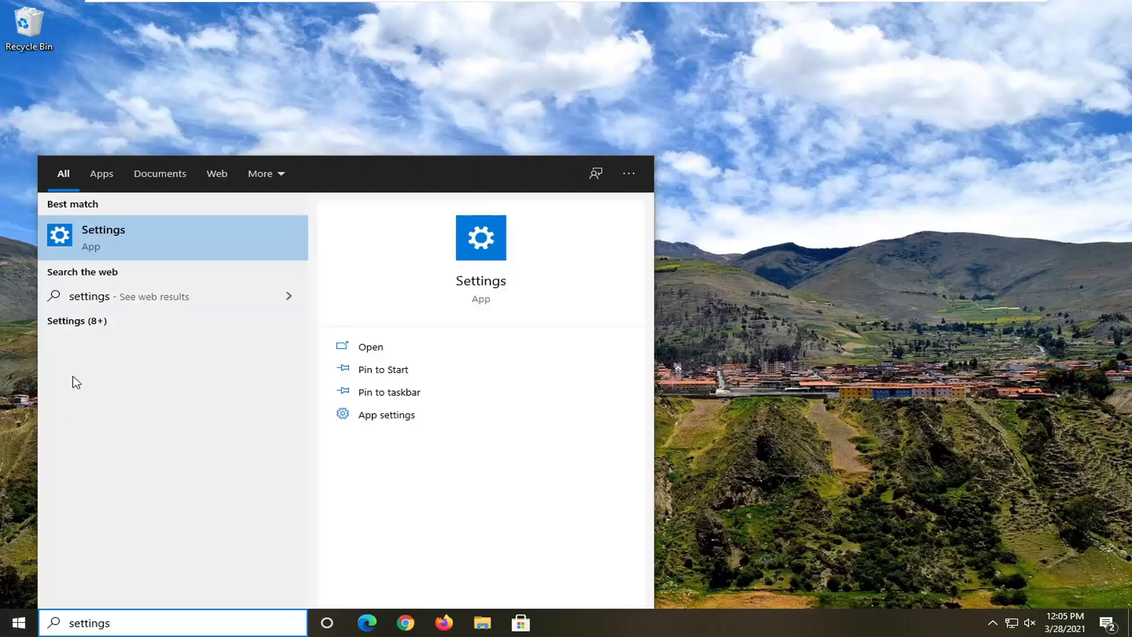
left_click(104, 235)
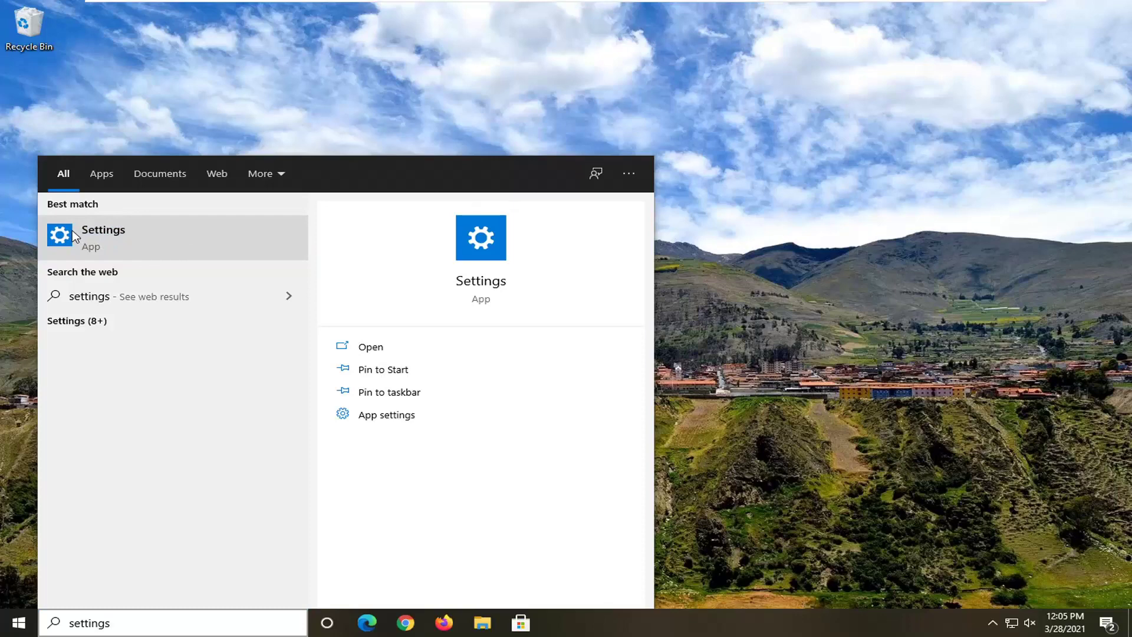
Go to Settings > Devices > Bluetooth & other devices and scroll down to Related settings.
left_click(75, 236)
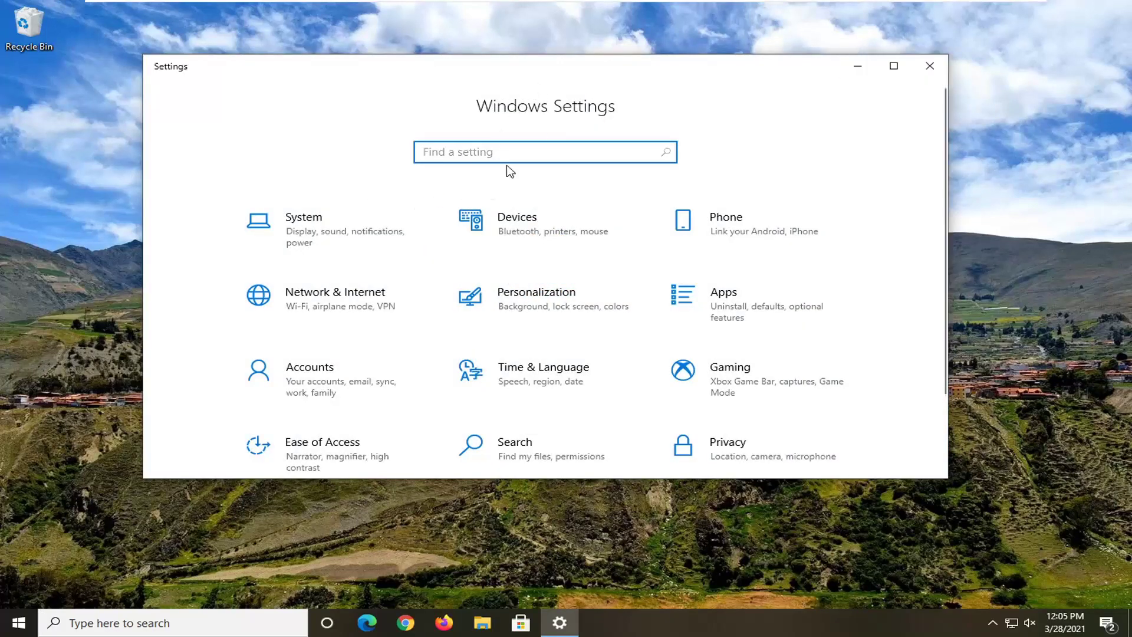
left_click(511, 231)
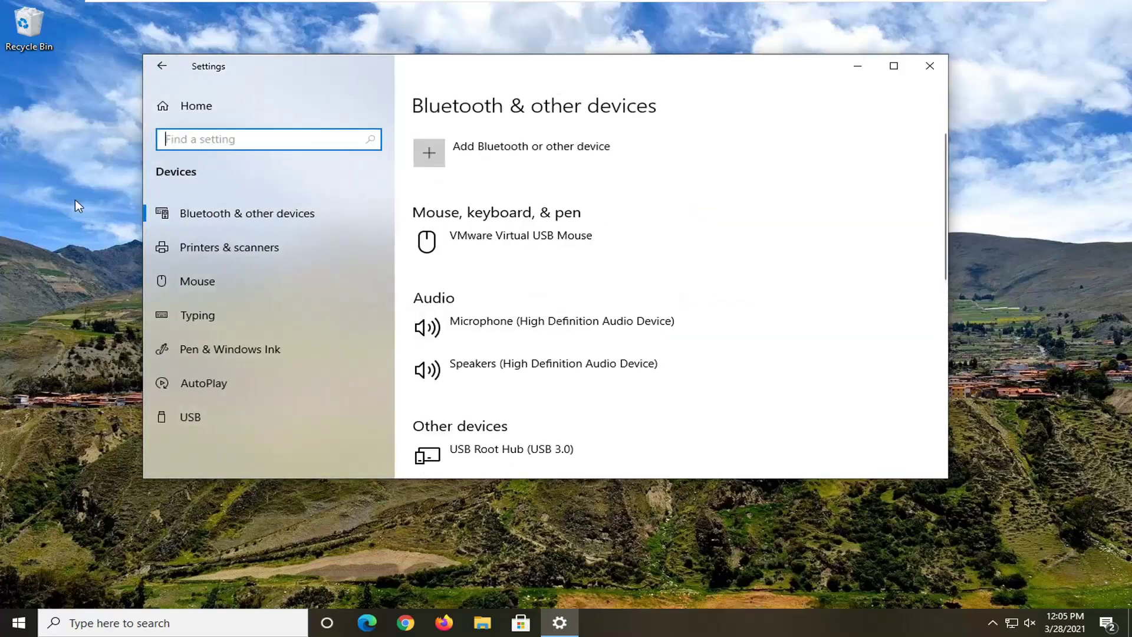
left_click(220, 220)
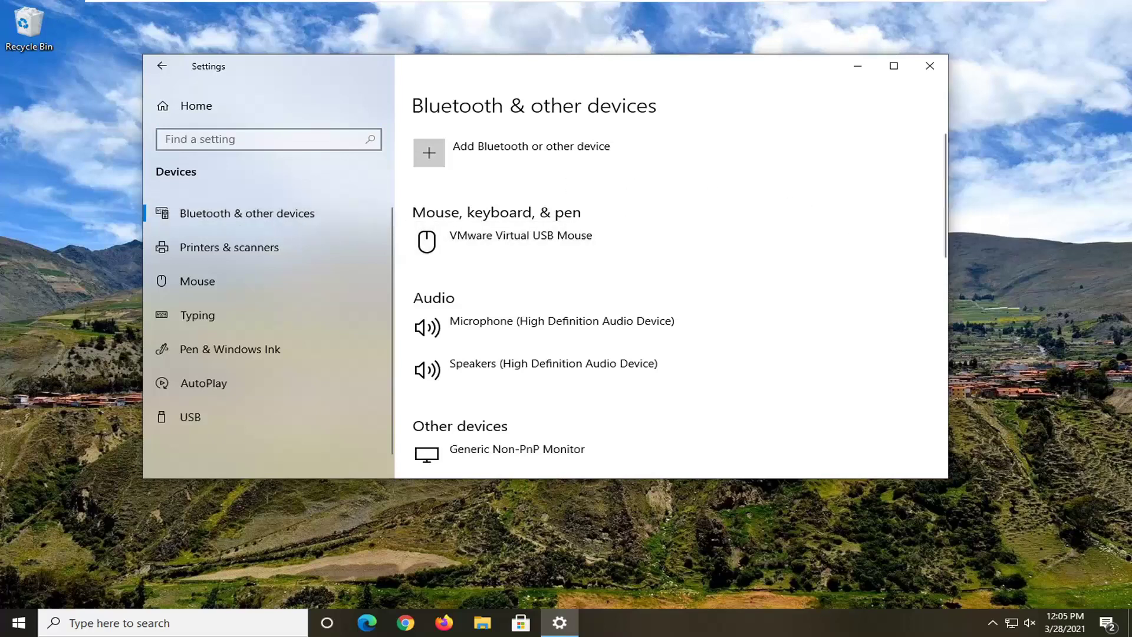
scroll(655, 238, "down", 6)
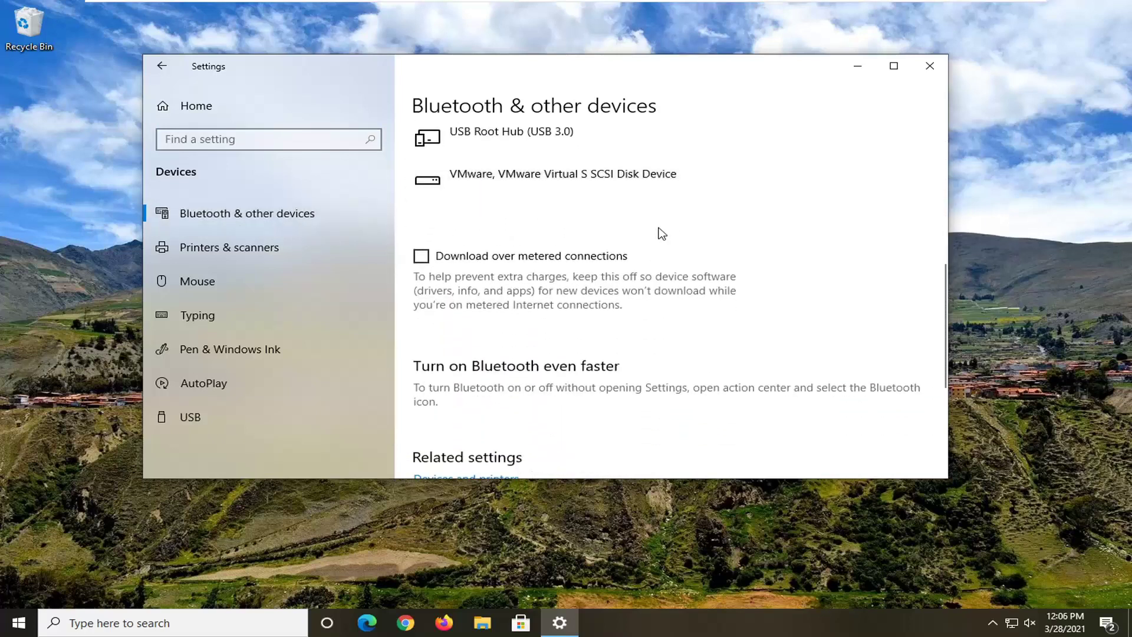
scroll(660, 234, "down", 4)
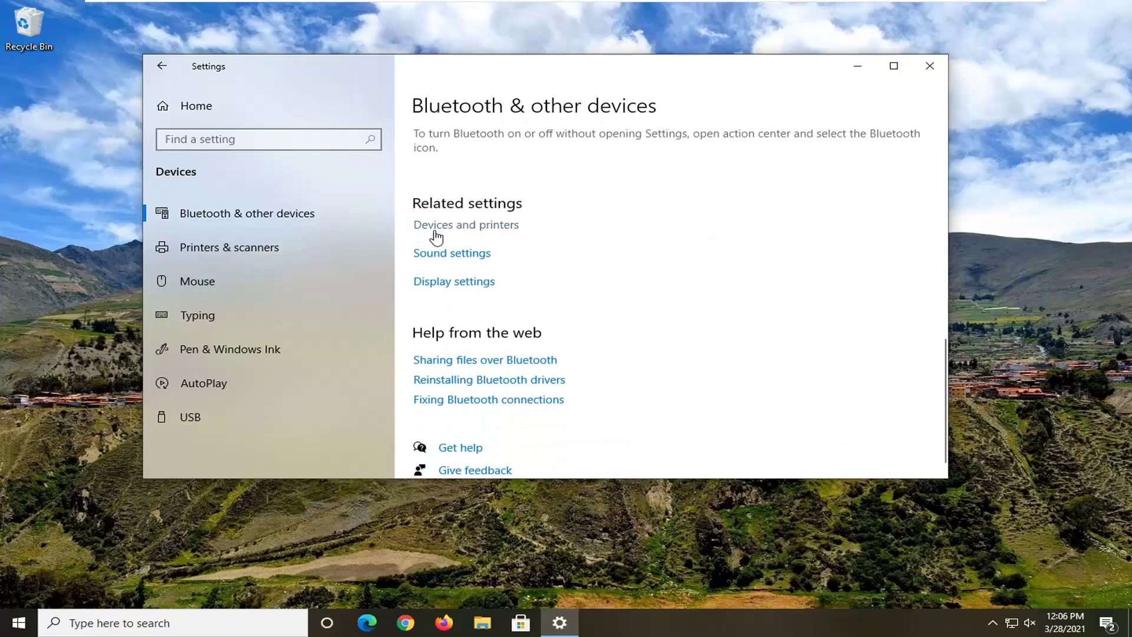
Open Devices and Printers from Related settings and scroll to the Unspecified devices section.
left_click(485, 227)
left_click(494, 226)
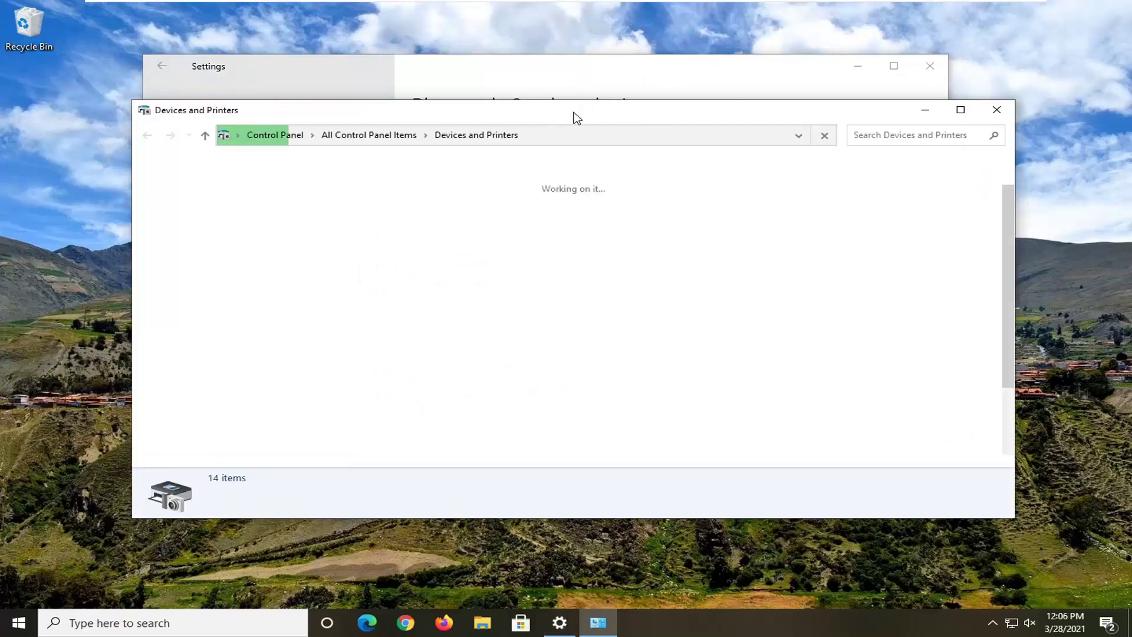
left_click_drag(577, 115, 567, 72)
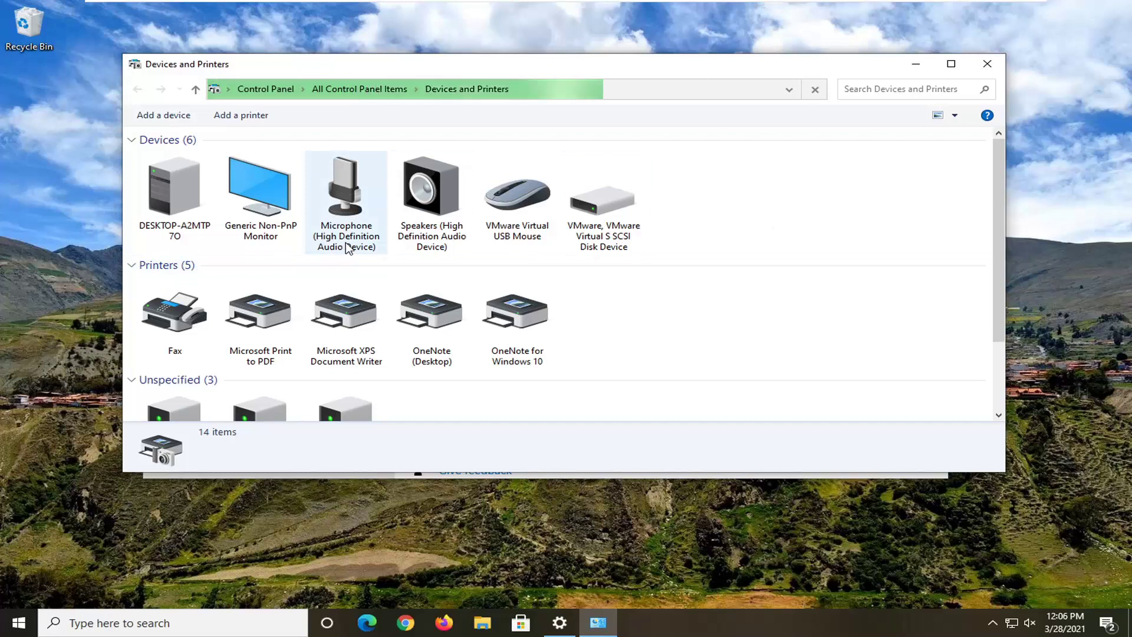
scroll(519, 239, "down", 2)
scroll(538, 239, "up", 2)
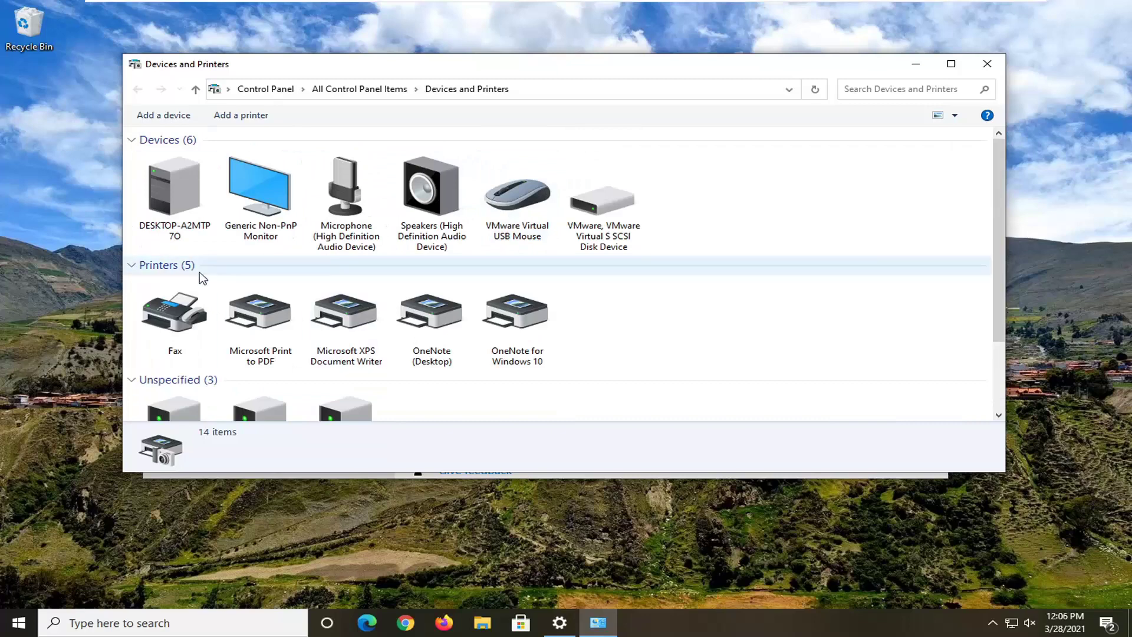
scroll(309, 388, "down", 2)
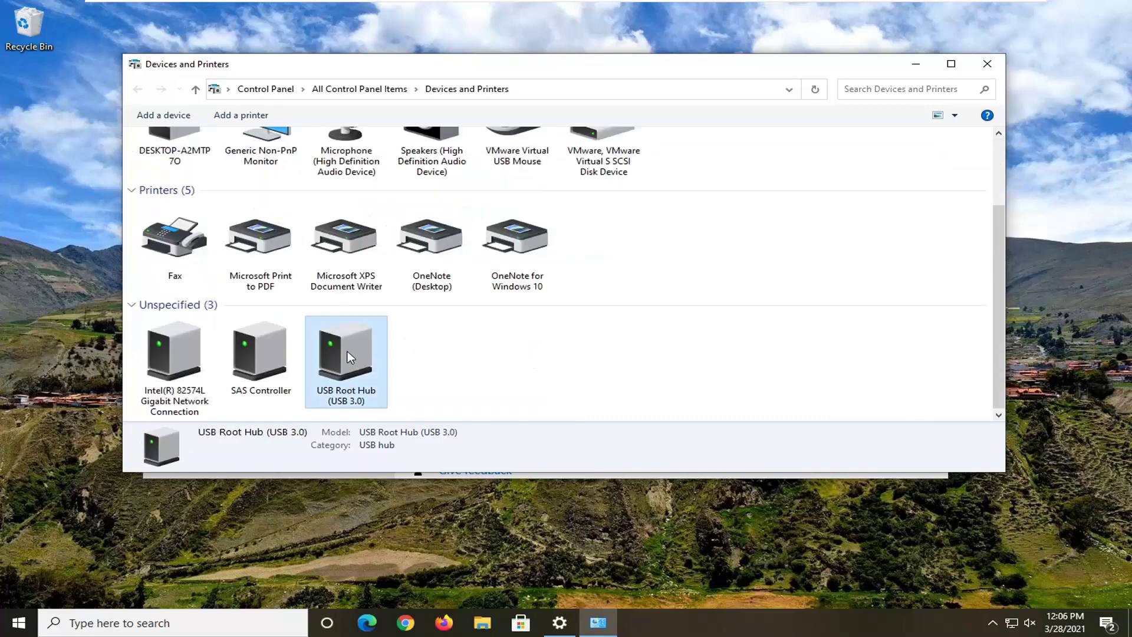
right_click(350, 357)
left_click(404, 421)
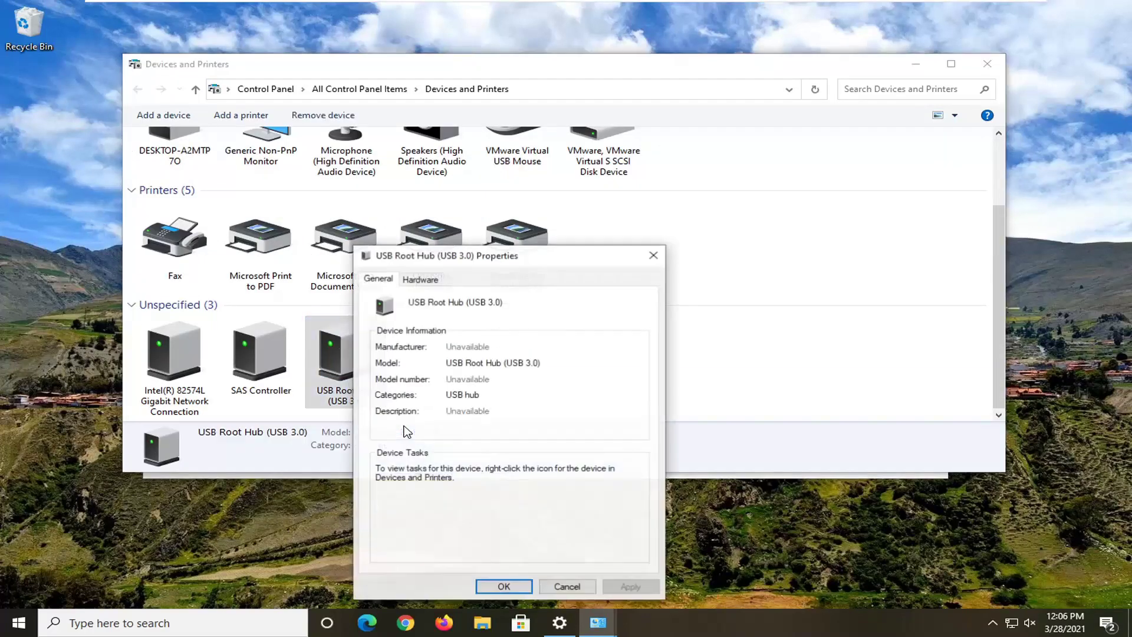
left_click_drag(523, 255, 502, 112)
scroll(260, 248, "up", 2)
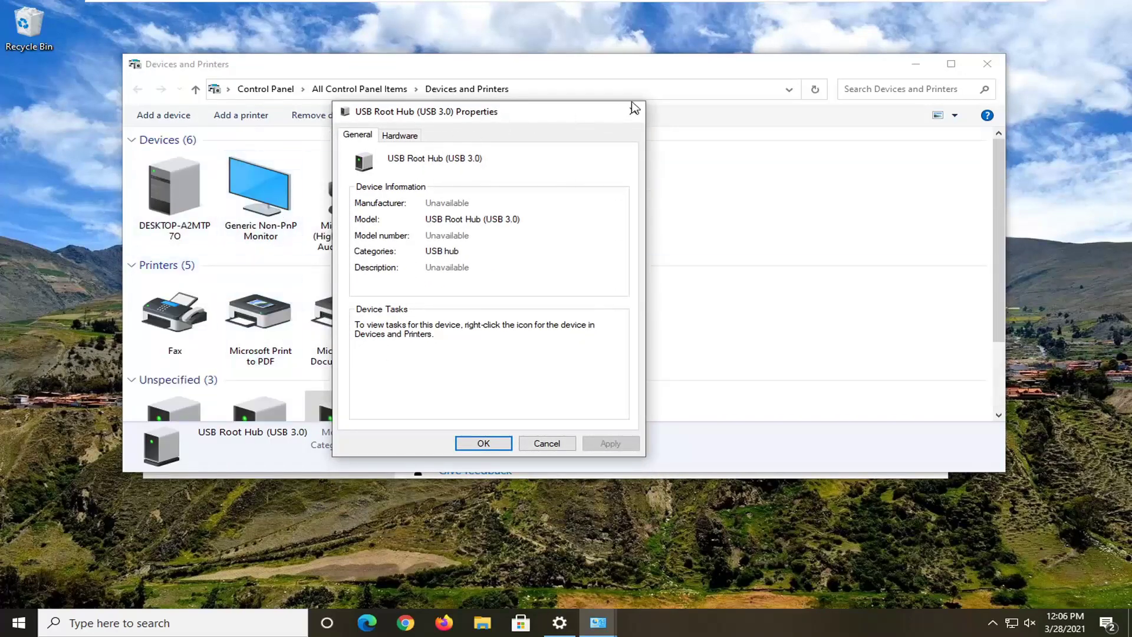
scroll(207, 243, "down", 1)
scroll(207, 243, "up", 1)
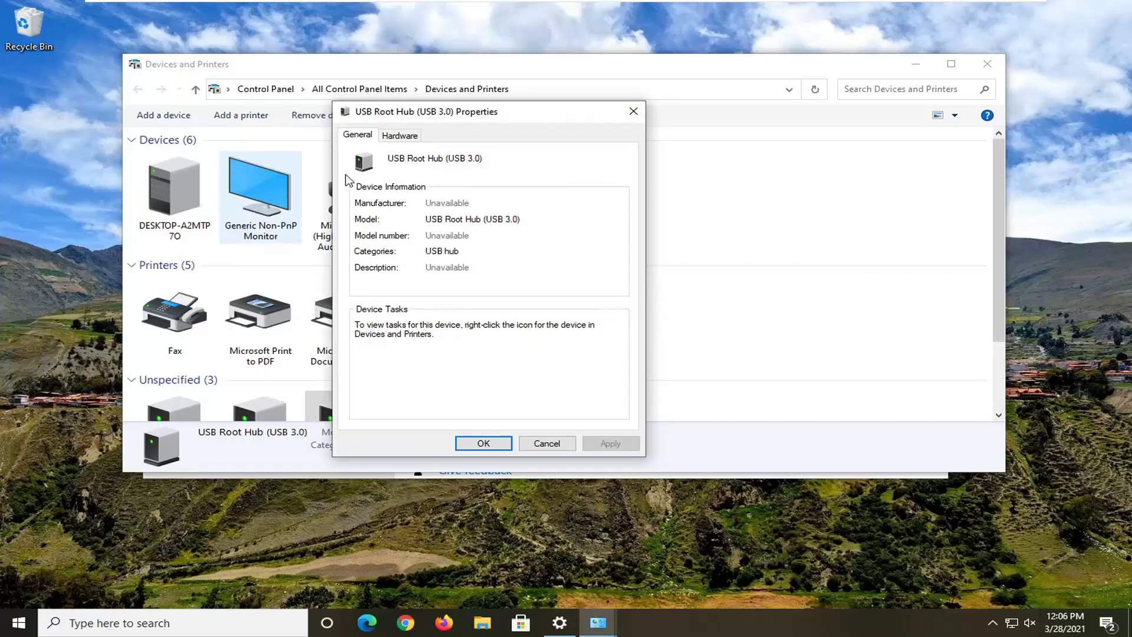
left_click_drag(404, 112, 482, 111)
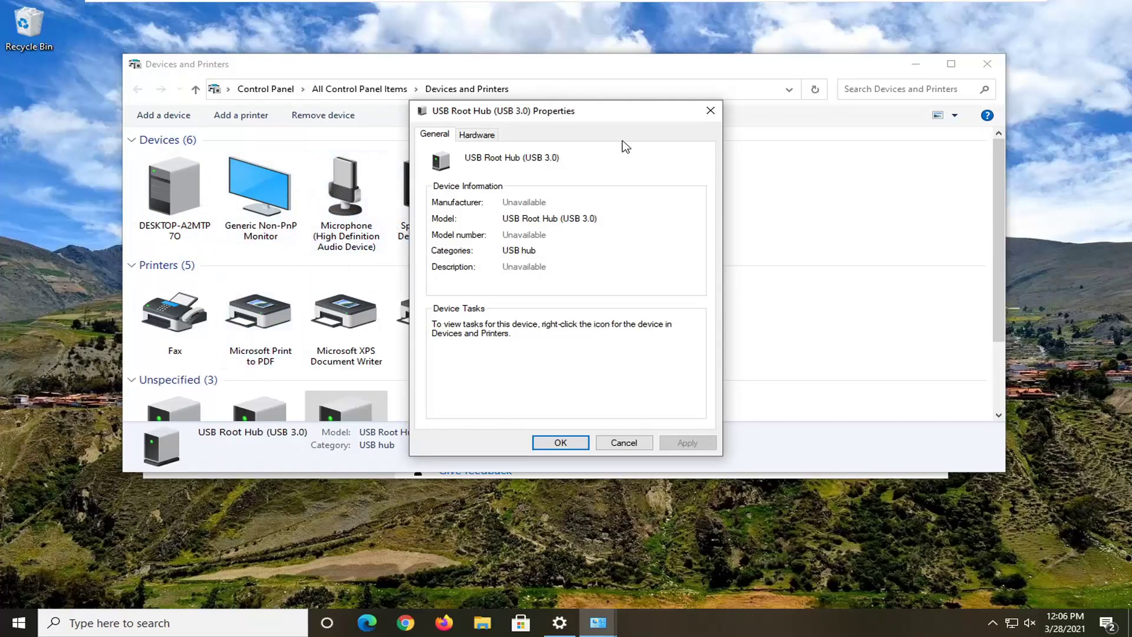
mouse_move(617, 106)
left_mouse_down()
mouse_move(624, 90)
mouse_move(614, 98)
left_mouse_up()
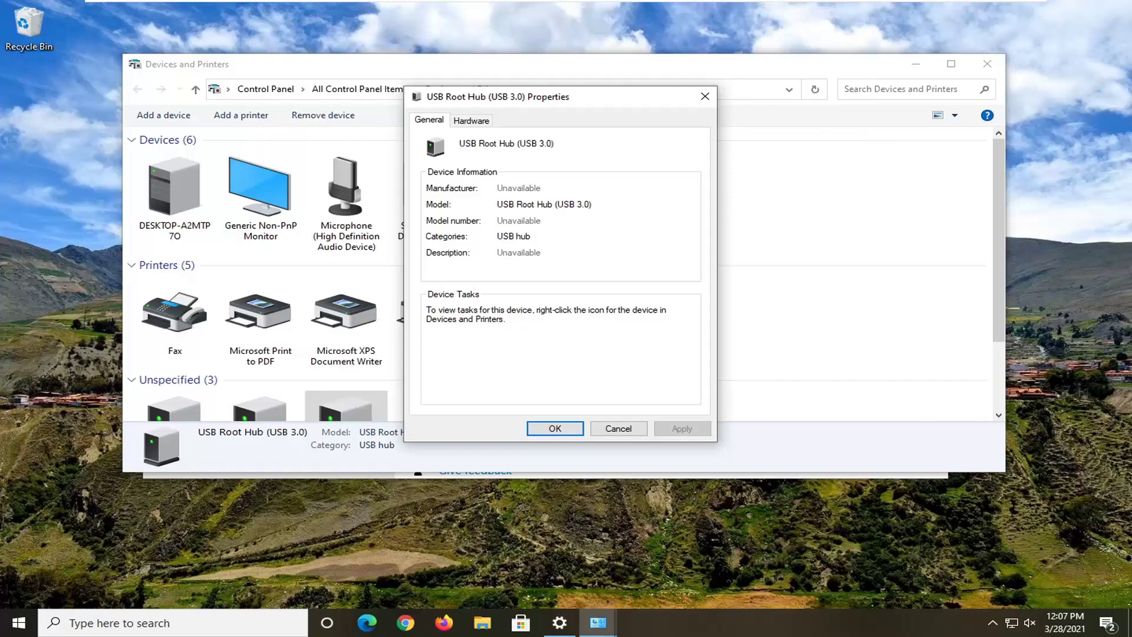
Close the USB Root Hub properties, the Devices and Printers window, and Settings.
left_click(550, 428)
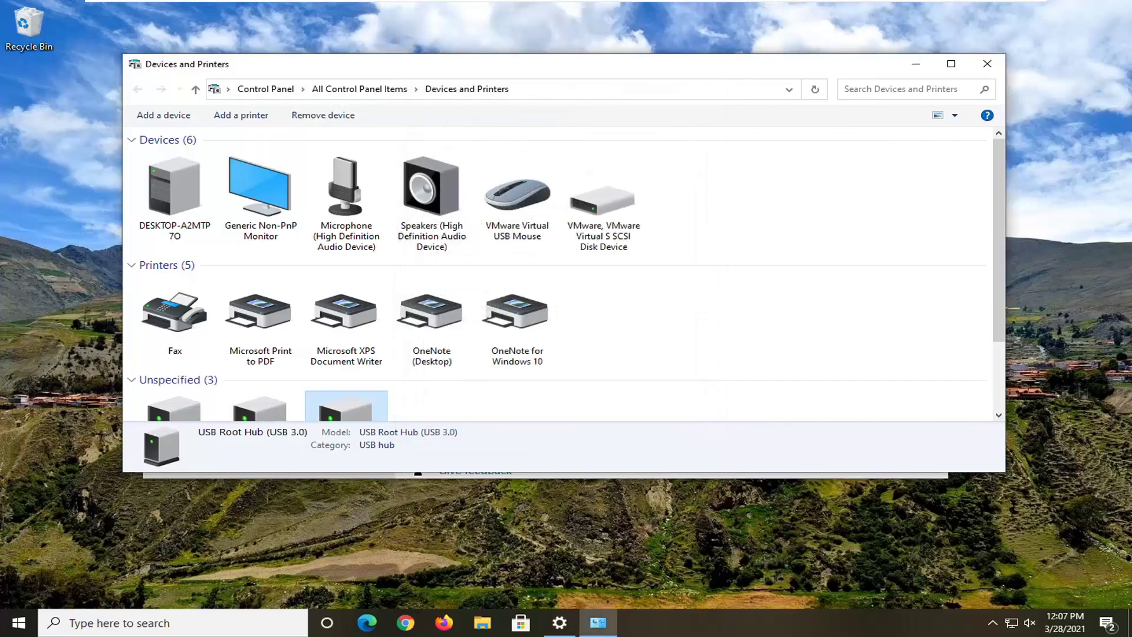
left_click(987, 63)
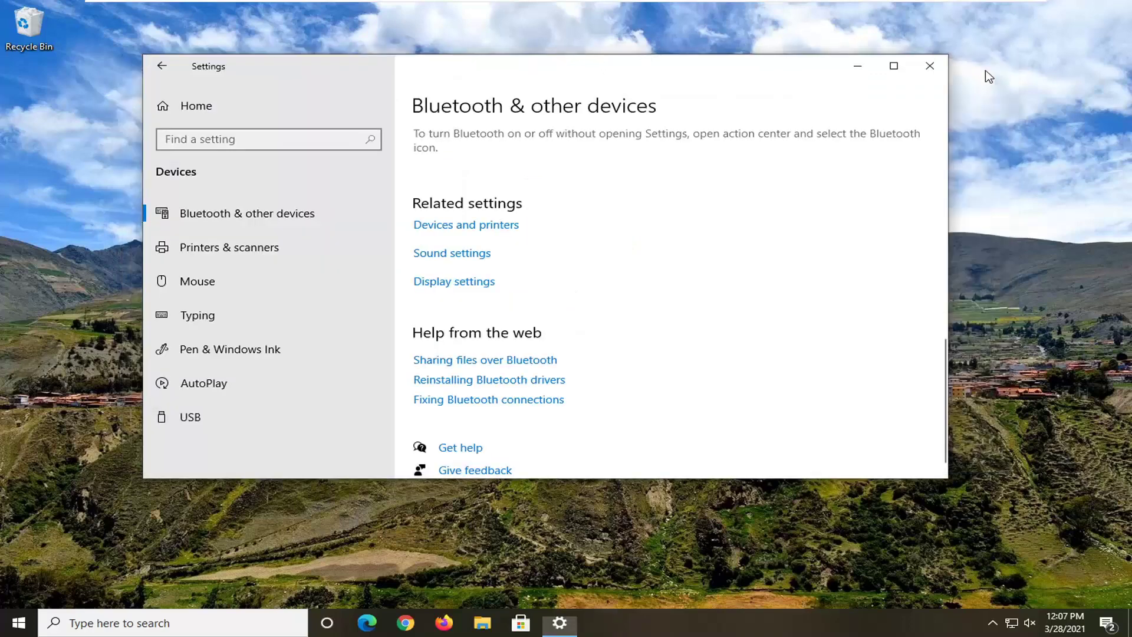
left_click(931, 66)
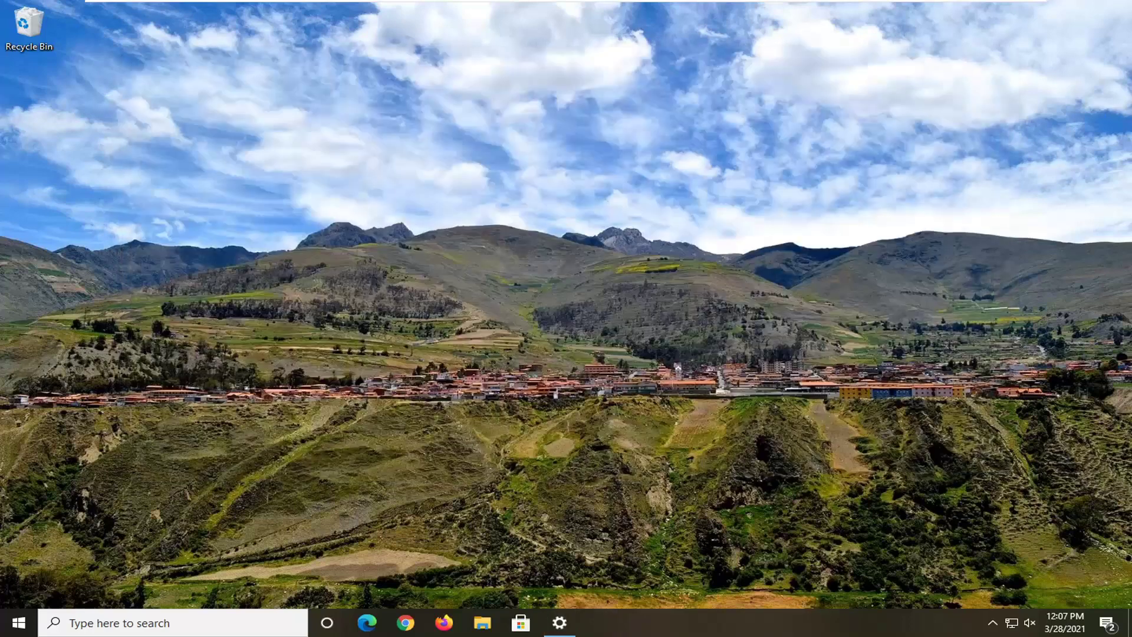